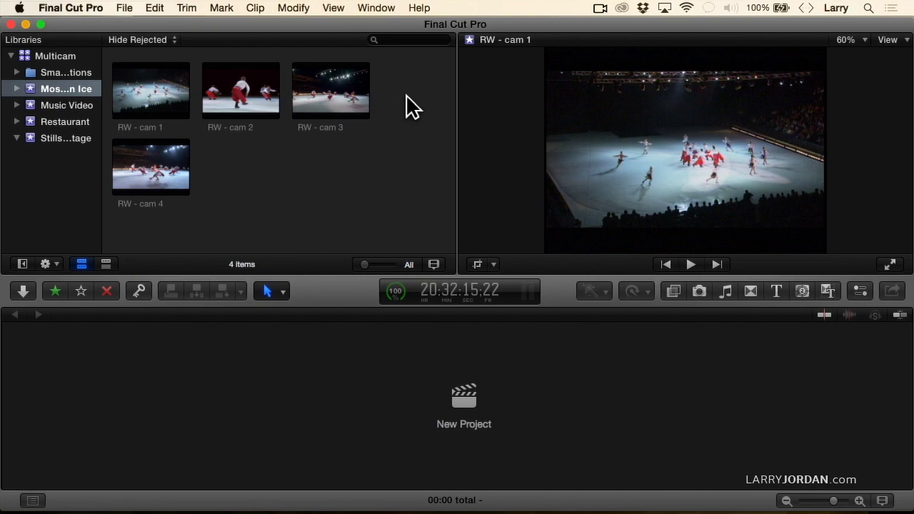
Marquee-select the four clips, RW - cam 1 through RW - cam 4, in the browser
left_click_drag(406, 97, 218, 174)
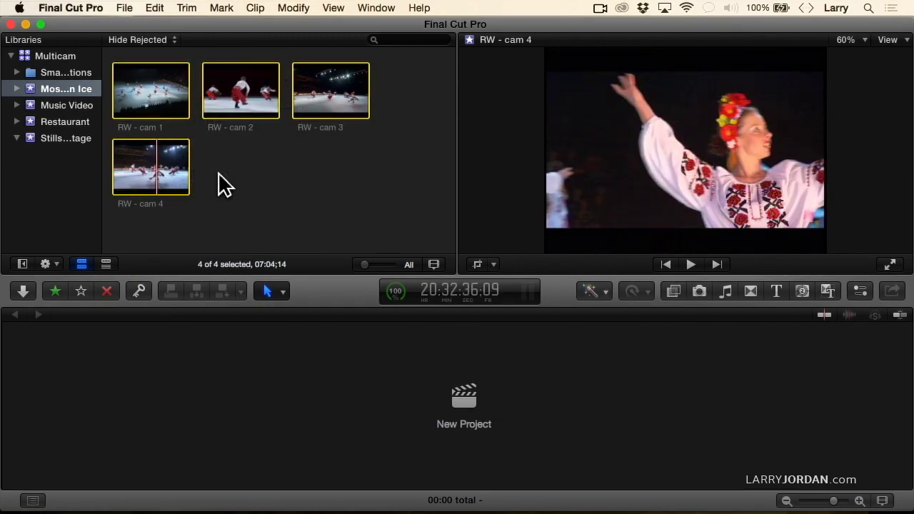
Create a new multicam clip from the four RW cam clips, named Multicam Clip, with audio synchronization on
left_click(124, 8)
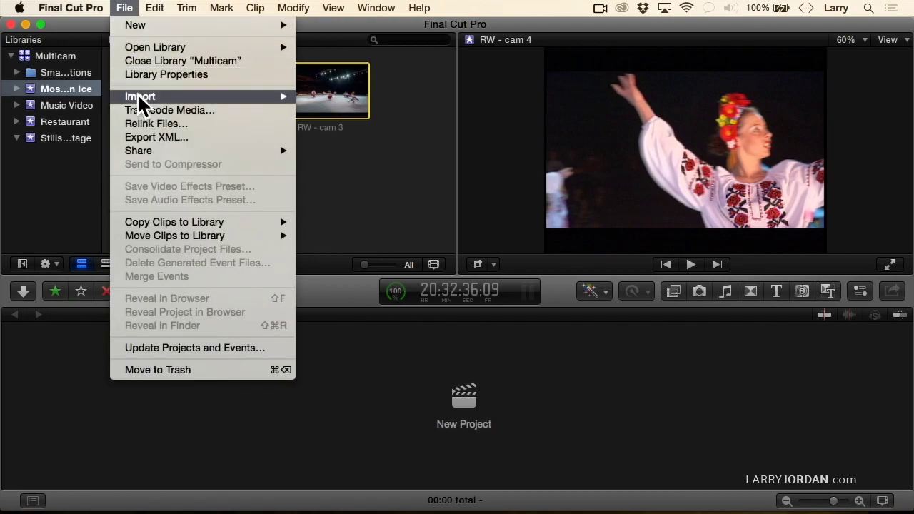
mouse_move(143, 26)
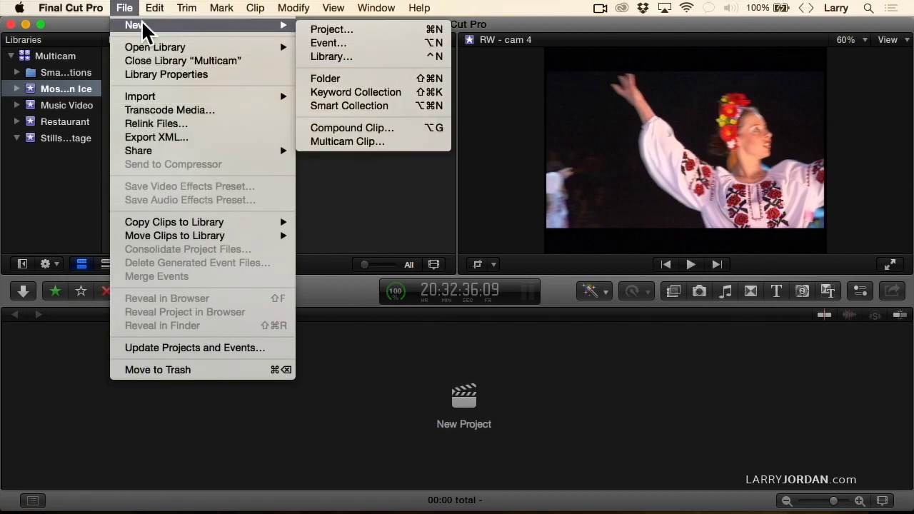
left_click(402, 142)
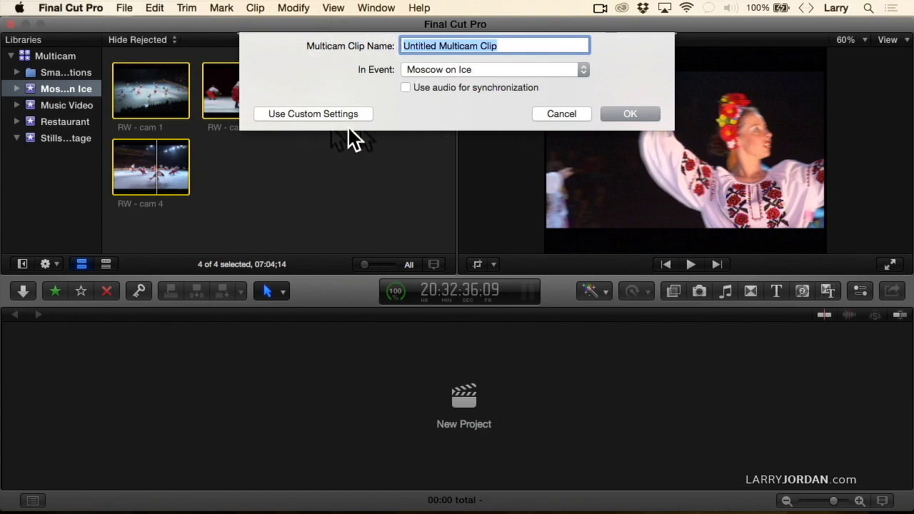
left_click(436, 45)
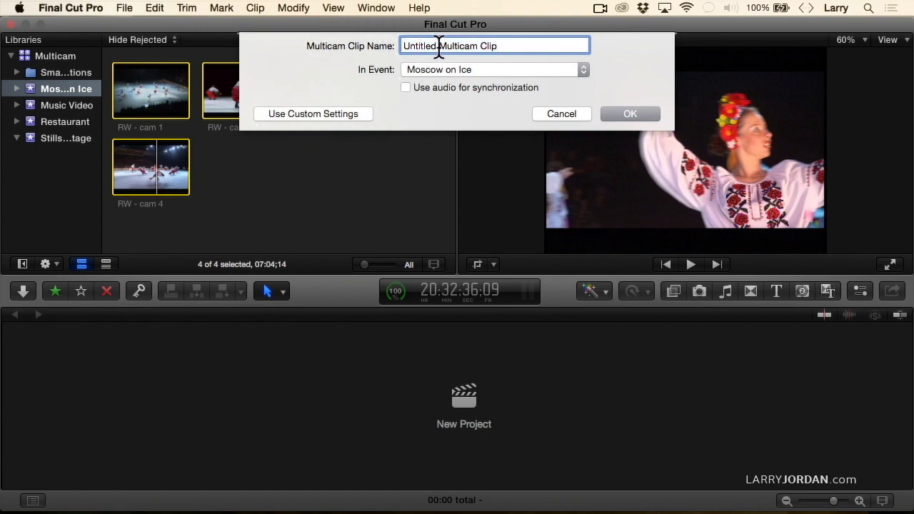
key("BackSpace")
key("BackSpace")
key("BackSpace")
key("BackSpace")
key("BackSpace")
key("BackSpace")
key("BackSpace")
key("BackSpace")
key("BackSpace")
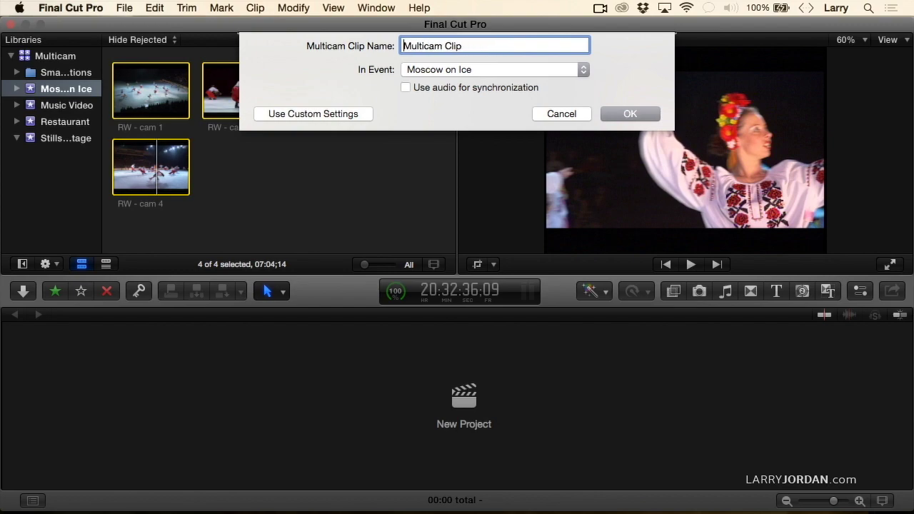
left_click(405, 86)
left_click(644, 114)
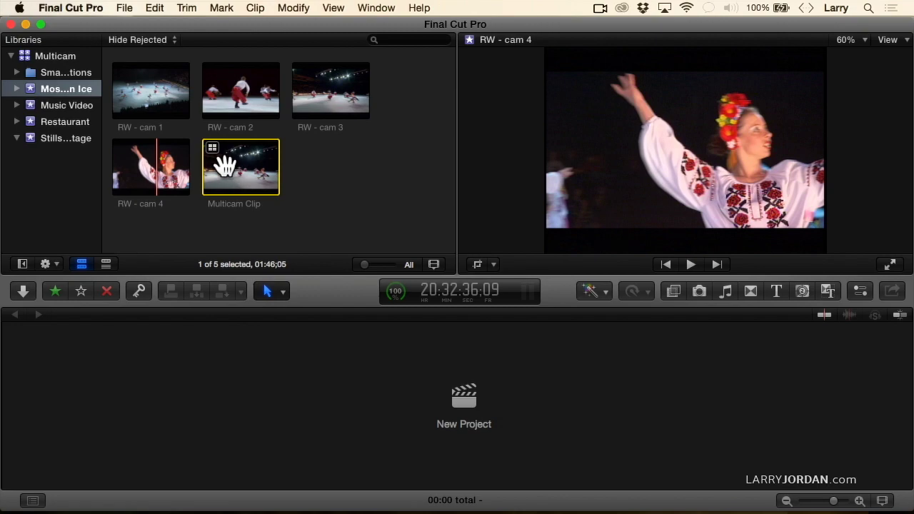
Delete the audio-synced Multicam Clip from the ice-show event with Command-Delete
key("super+BackSpace")
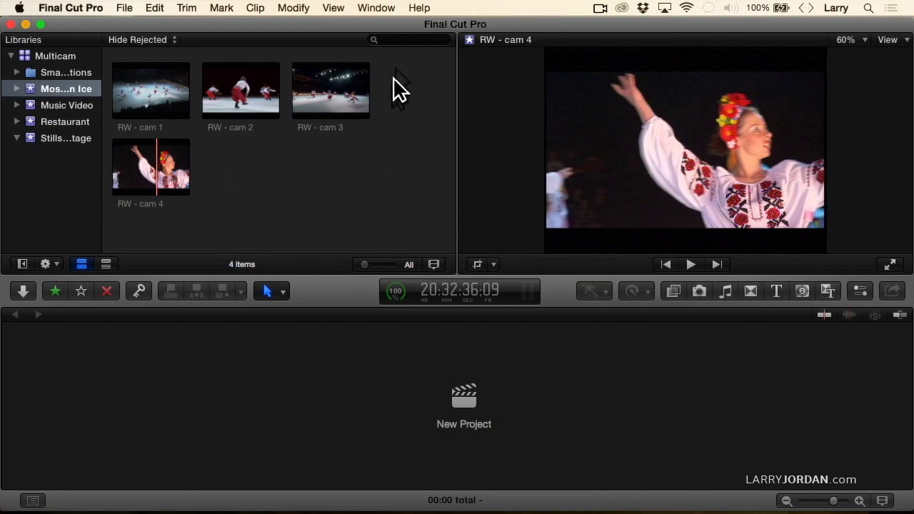
Start a new multicam clip from the four RW cam clips, with audio sync off and custom settings shown
left_click_drag(392, 68, 113, 182)
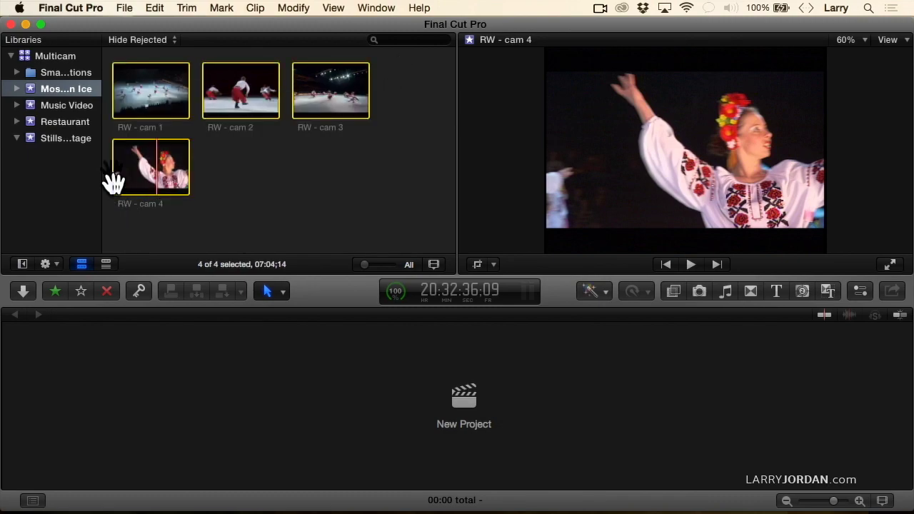
left_click(122, 7)
mouse_move(134, 25)
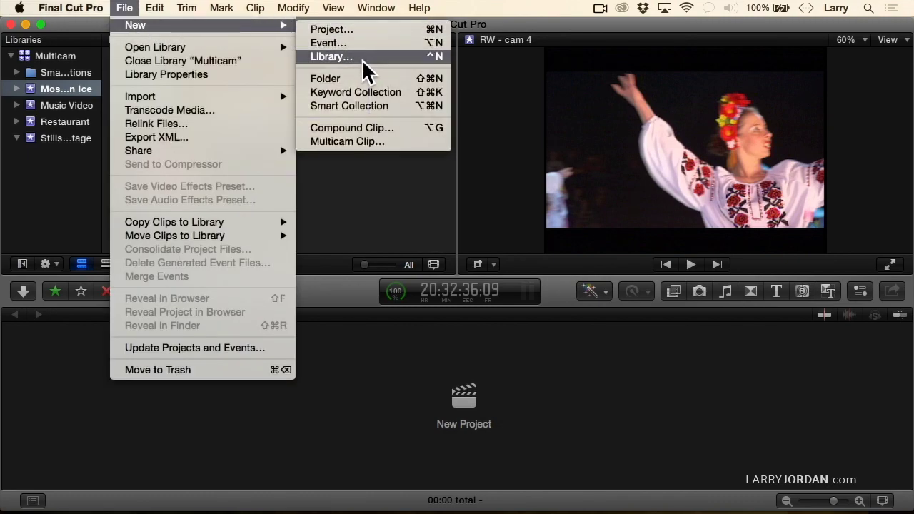
left_click(357, 142)
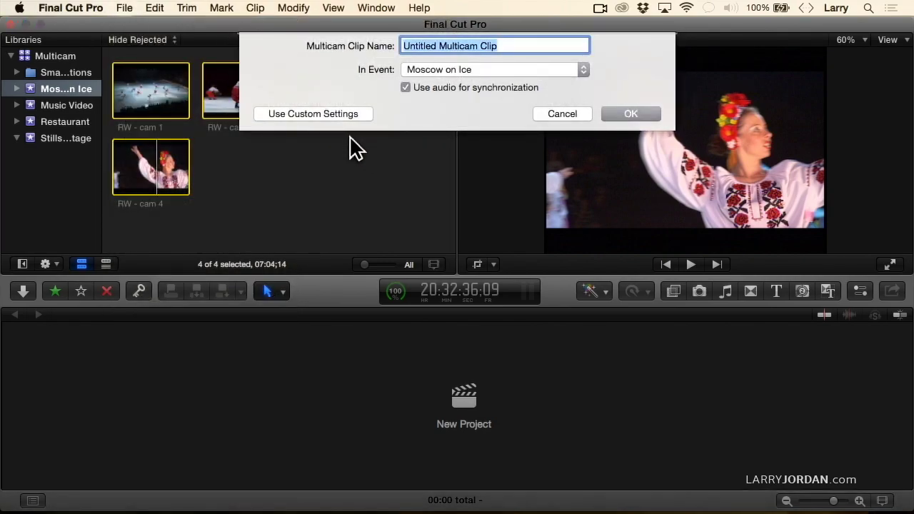
left_click(424, 87)
left_click(343, 115)
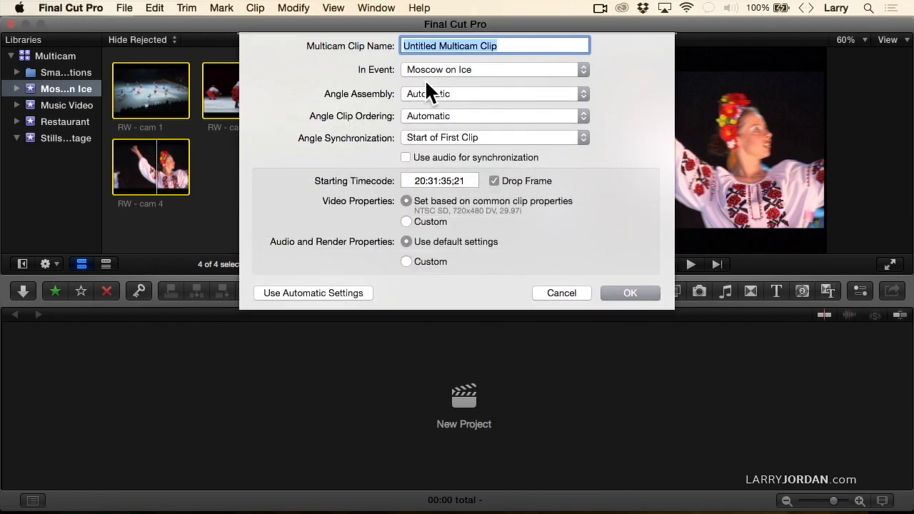
Name the clip My Multicam Clip and set Angle Assembly to Camera Angle
double_click(416, 41)
type("My")
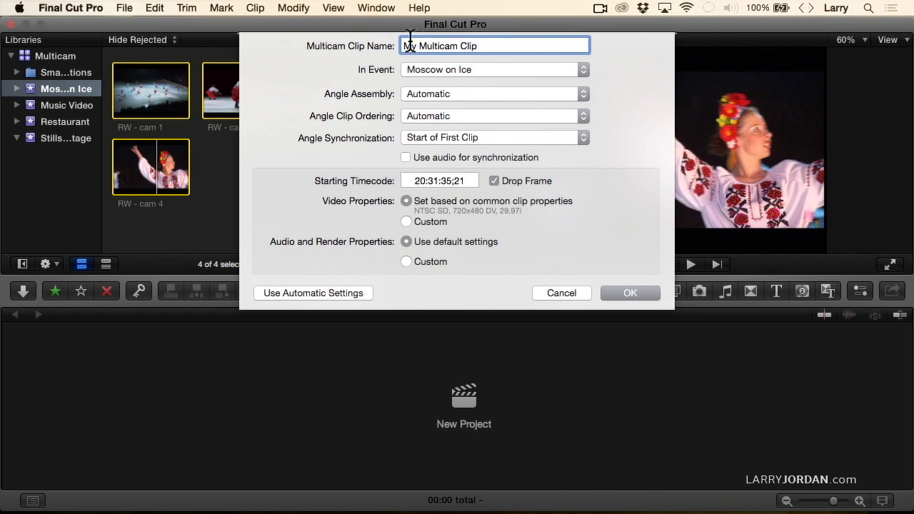
left_click(462, 95)
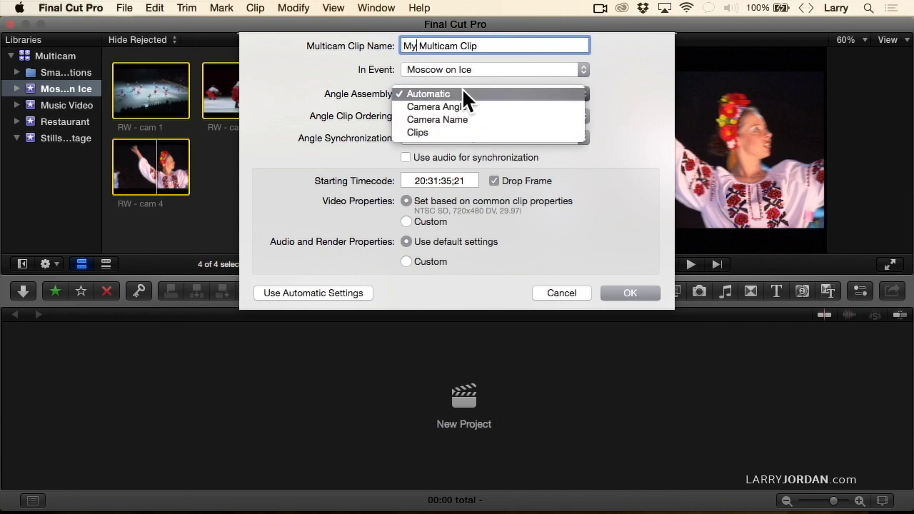
left_click(498, 93)
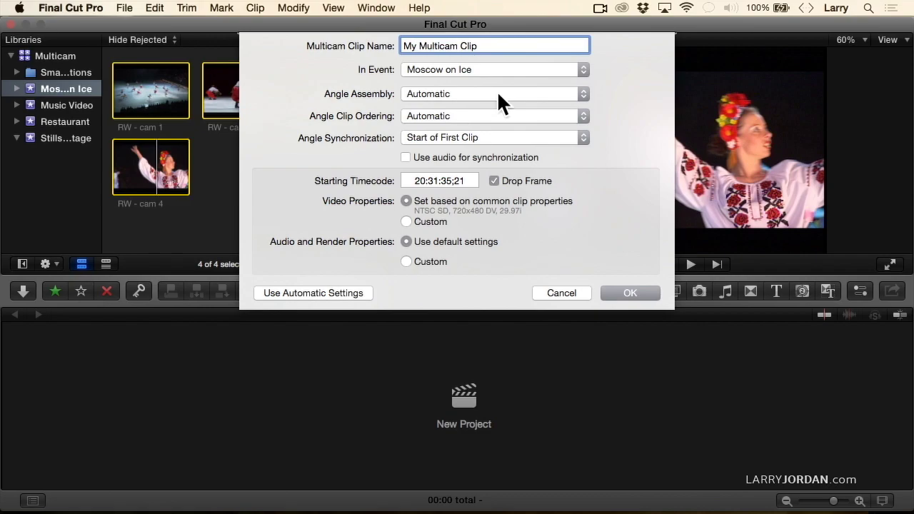
left_click(498, 93)
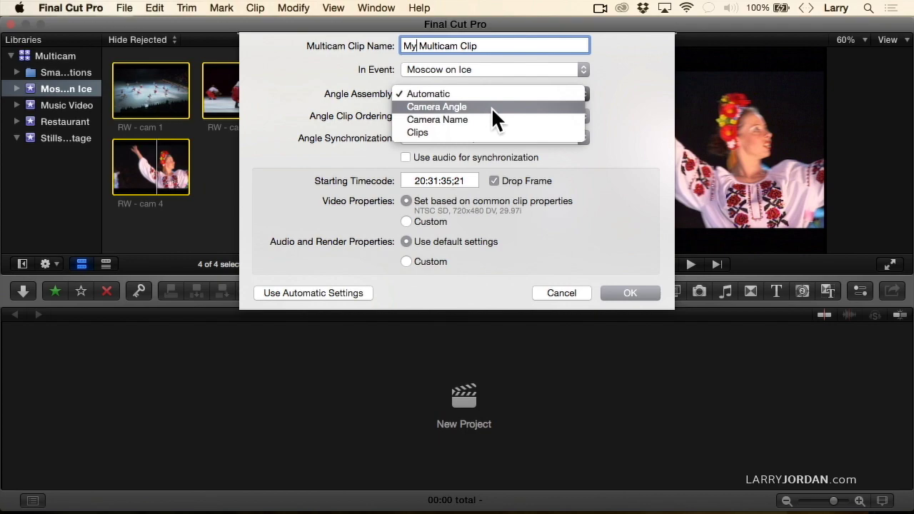
left_click(491, 107)
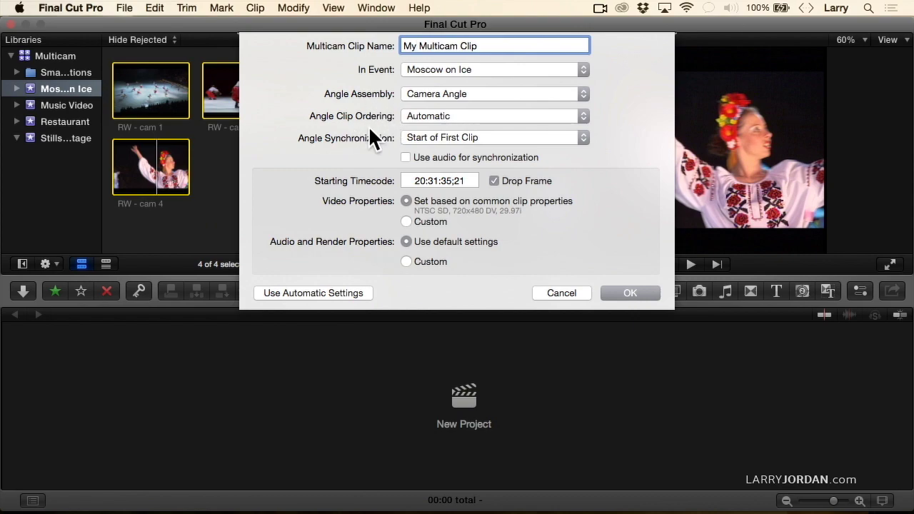
left_click(493, 137)
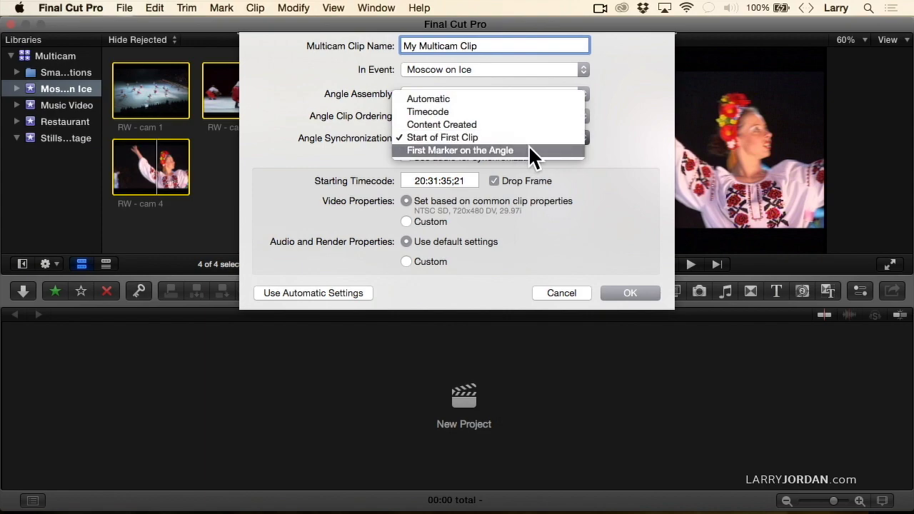
Set Angle Synchronization to Timecode and create My Multicam Clip with these settings
left_click(515, 112)
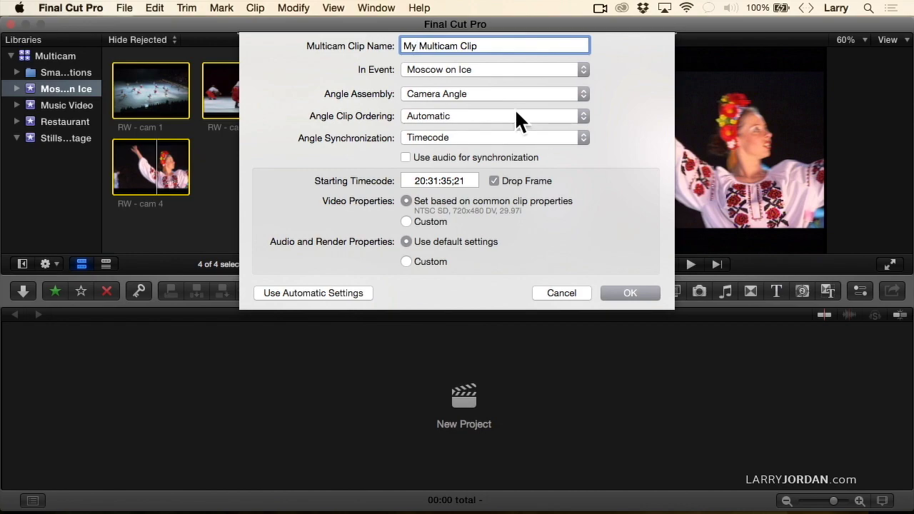
left_click(630, 292)
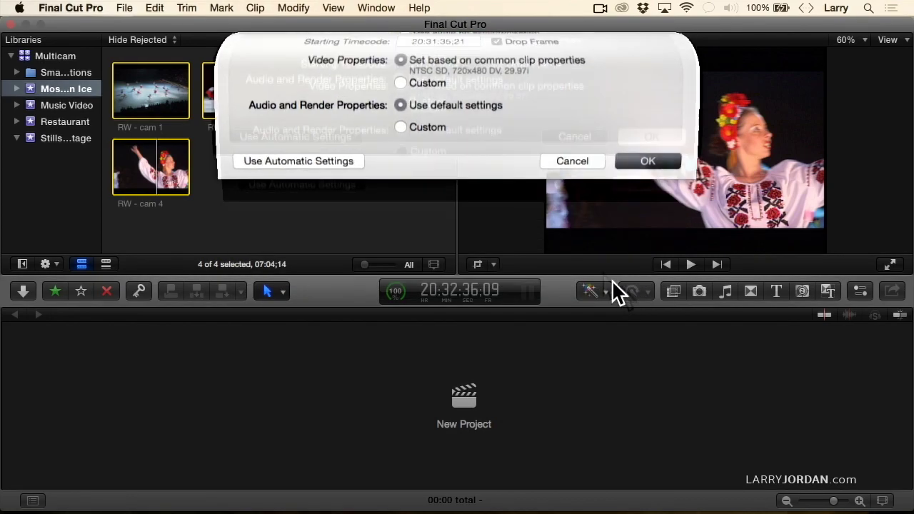